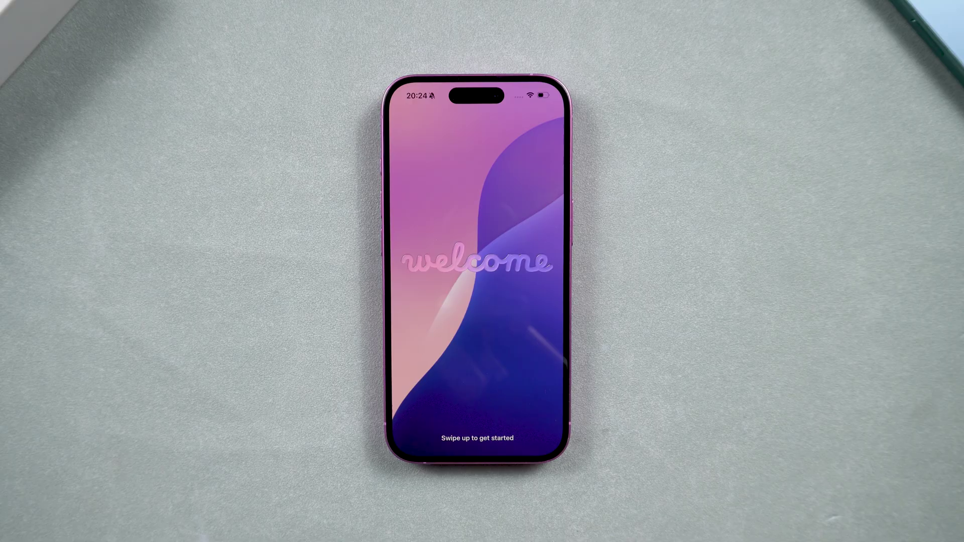
Get past the iPhone's welcome screen and open the About page in General settings to check the iOS version.
left_click_drag(459, 452, 483, 326)
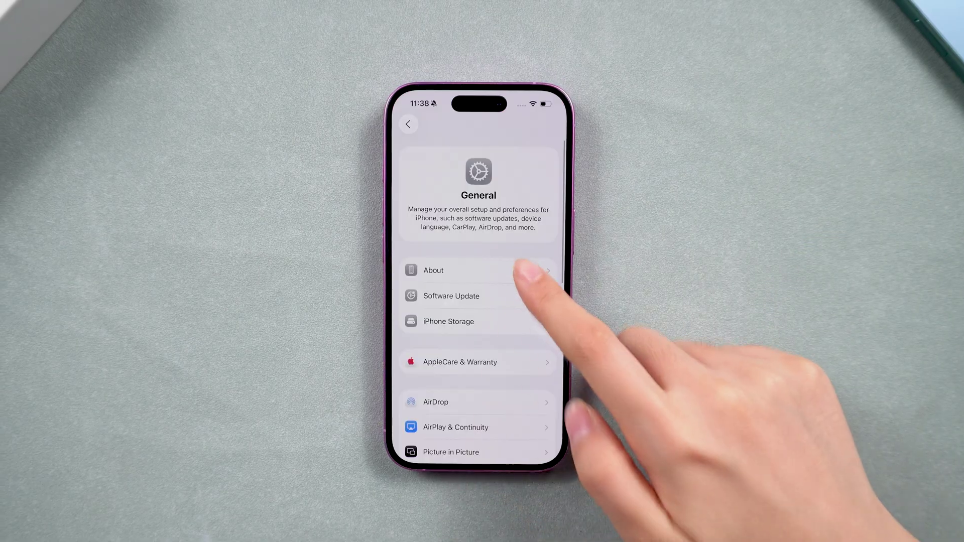
left_click(520, 271)
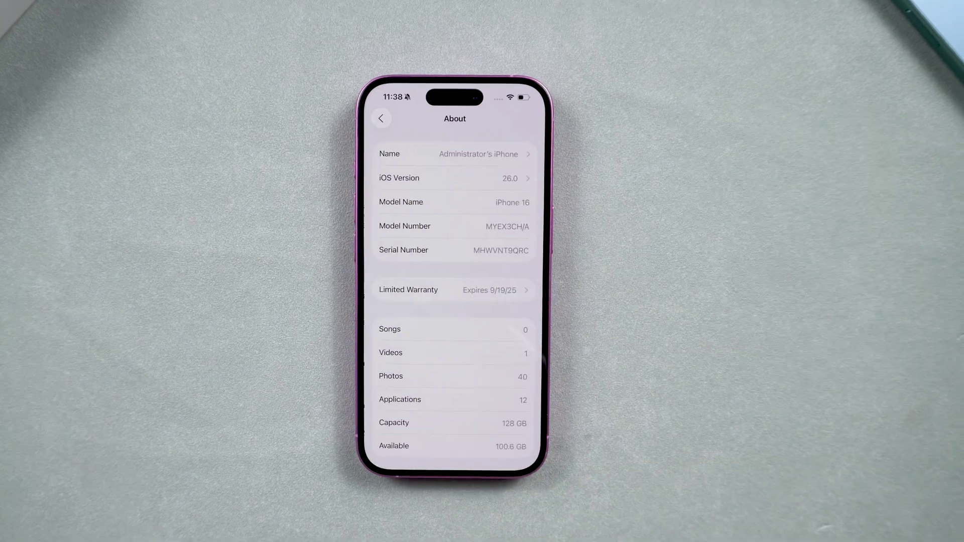
left_click(452, 178)
left_click(625, 250)
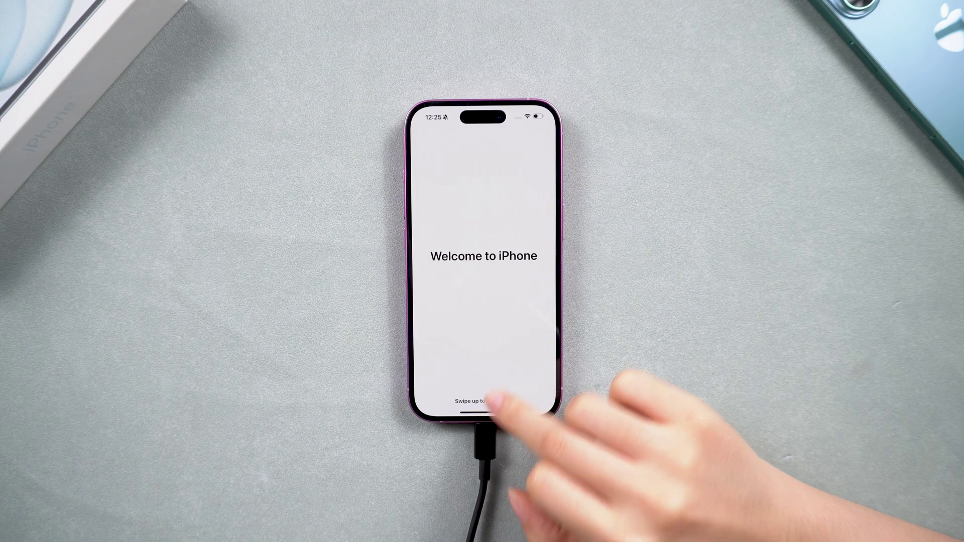
Dismiss the Welcome to iPhone screen and look up the installed iOS version on the device's About page.
left_click_drag(489, 399, 490, 341)
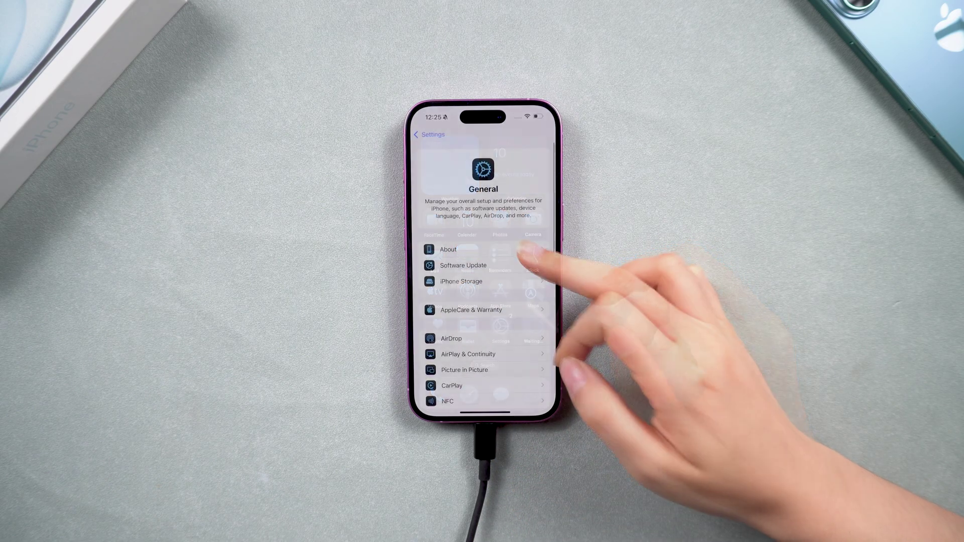
left_click(452, 249)
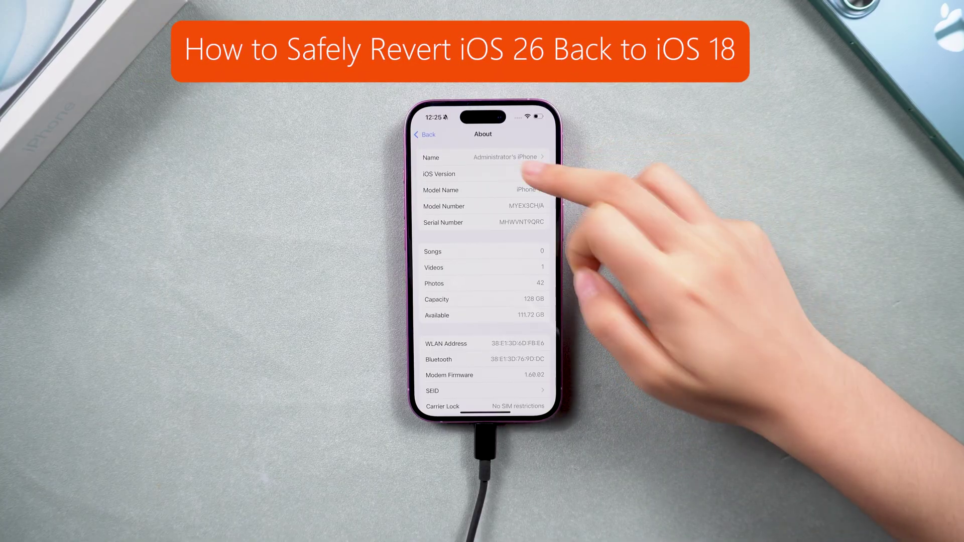
left_click(533, 174)
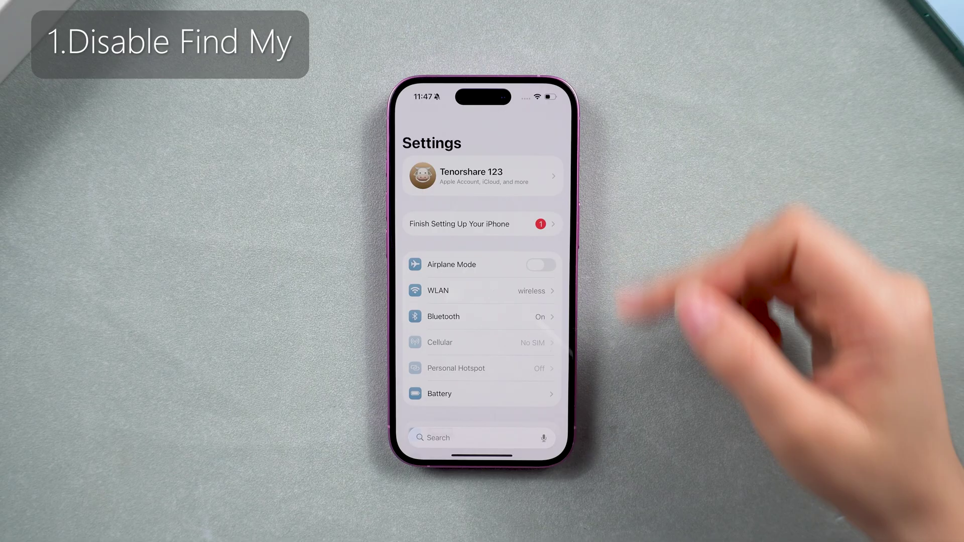
Turn off Find My iPhone in the Find My section of the Apple Account settings.
left_click(473, 176)
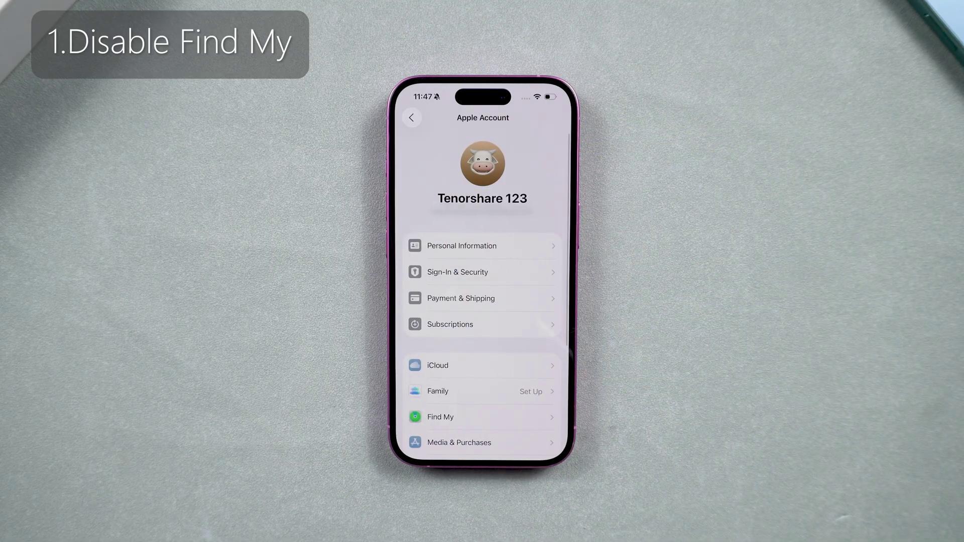
left_click_drag(518, 417, 535, 311)
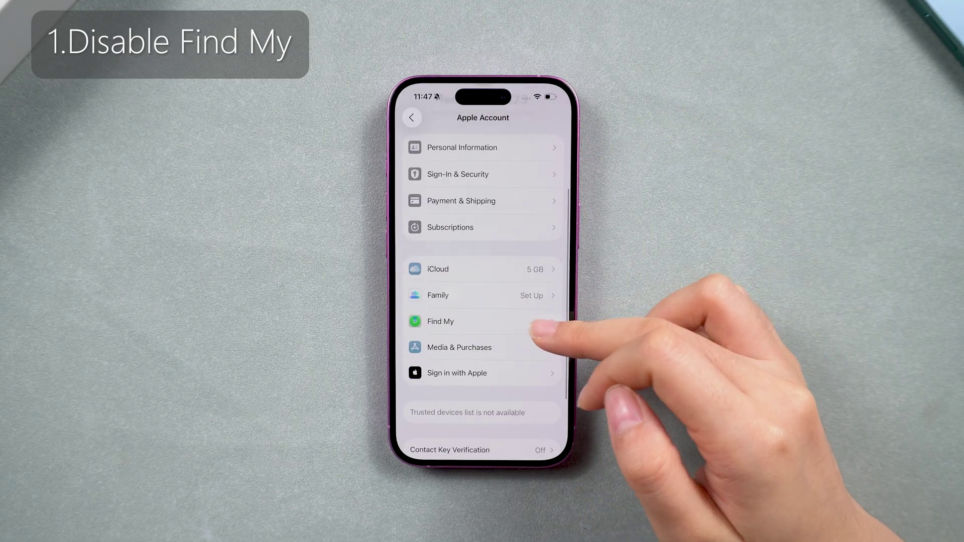
left_click(528, 318)
left_click(547, 160)
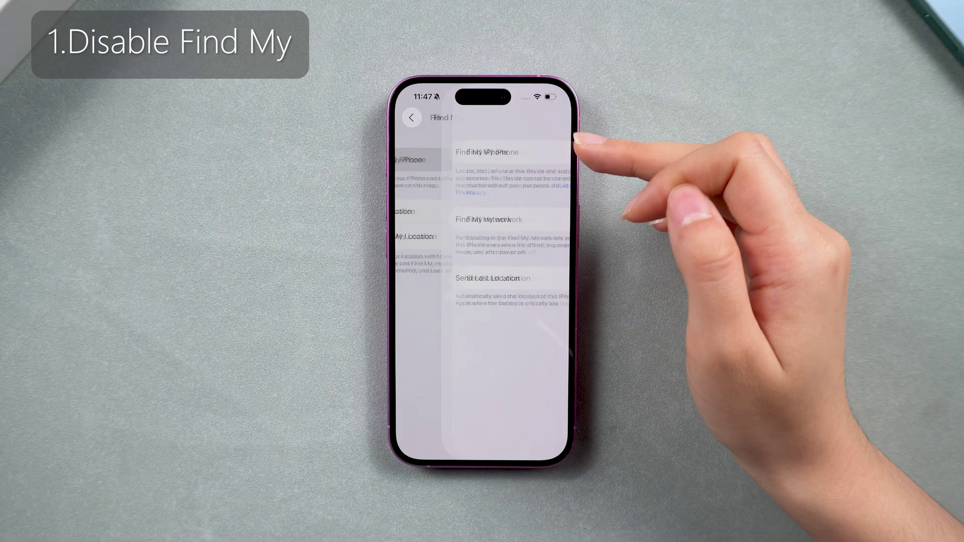
left_click(542, 151)
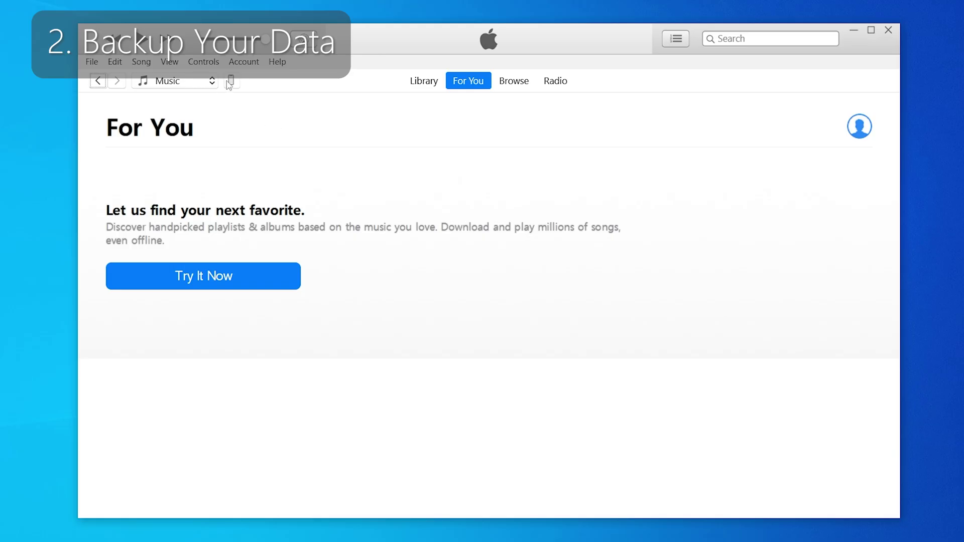
Switch to iTunes and start a manual backup of the connected iPhone 16.
left_click(230, 82)
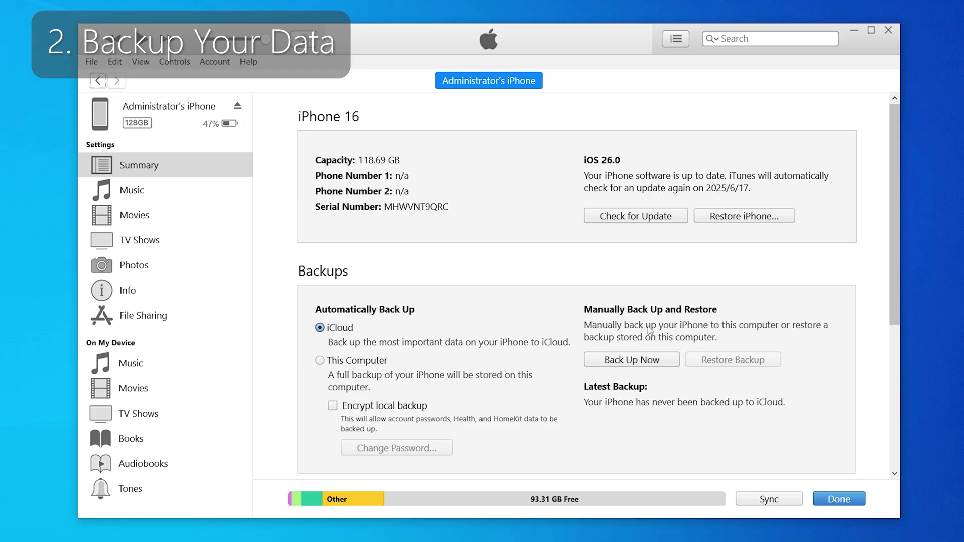
left_click(632, 361)
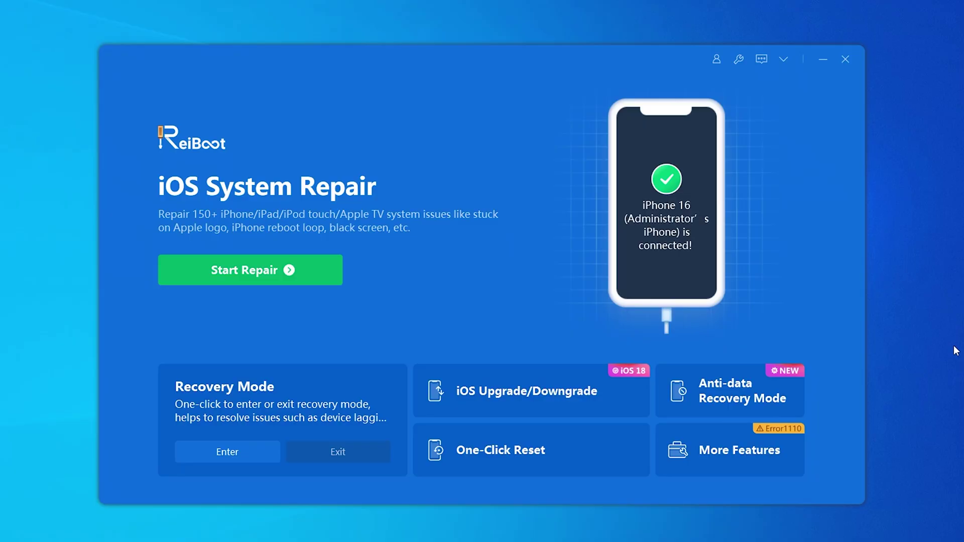
Switch to ReiBoot and choose the Downgrade (Data Loss) option of iOS Upgrade/Downgrade for the connected iPhone 16.
left_click(609, 404)
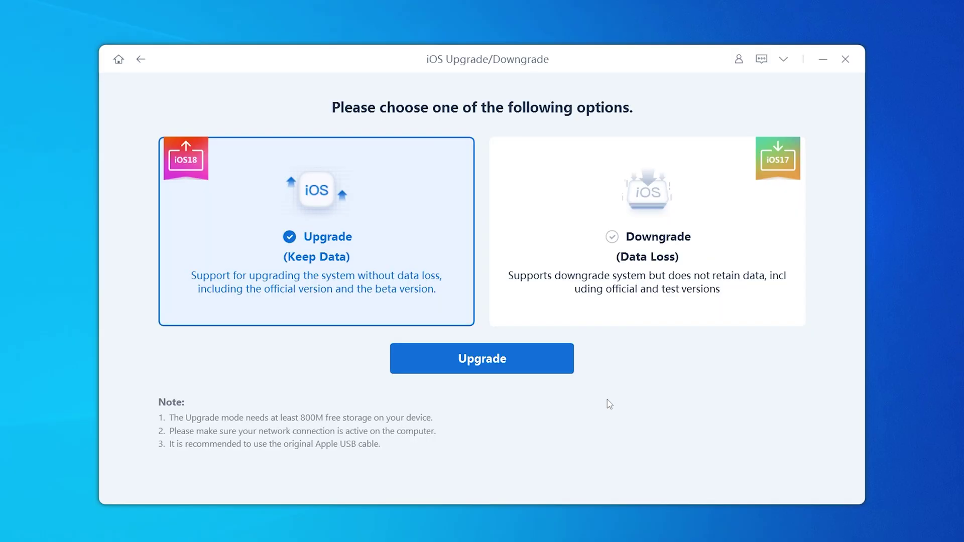
left_click(593, 312)
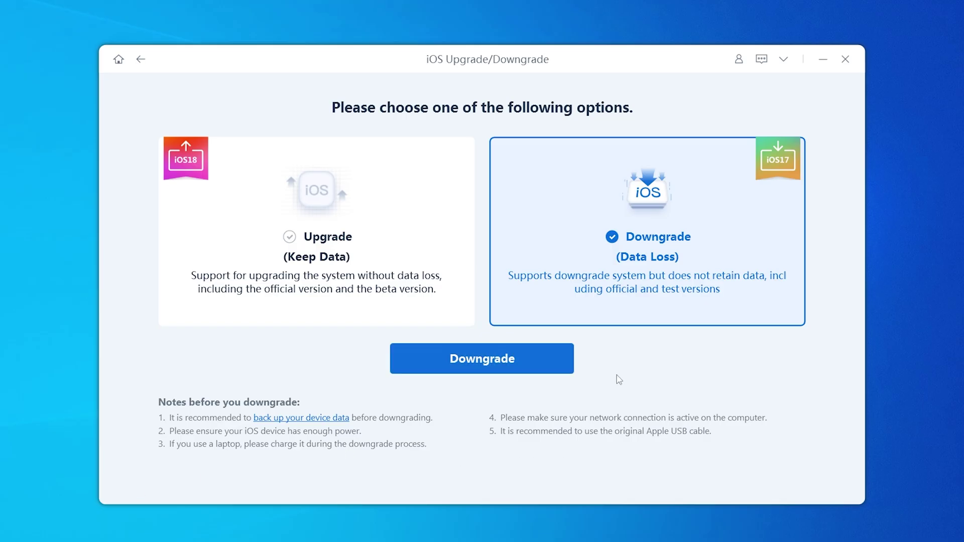
left_click(550, 364)
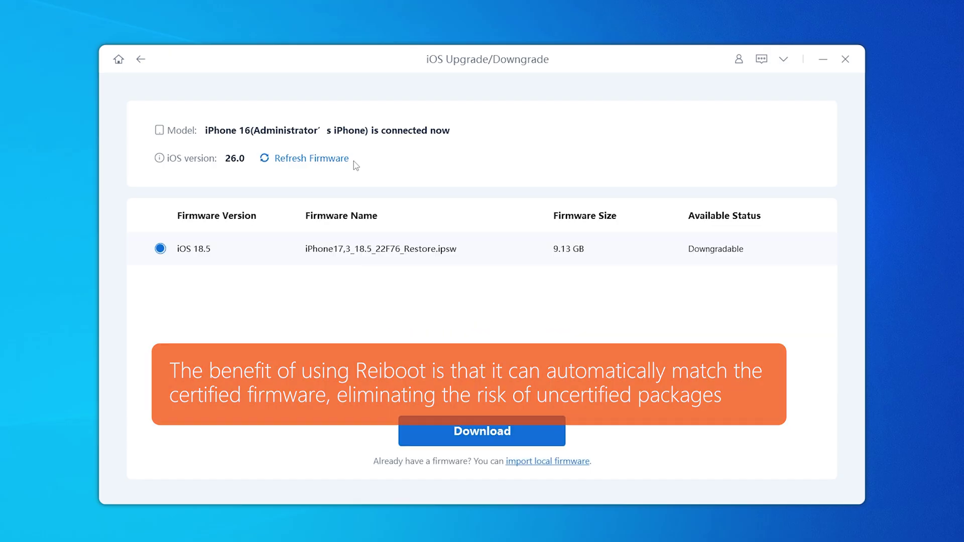
Download the iOS 18.5 firmware package and initiate the downgrade, agreeing to erase all data on the device.
left_click(445, 428)
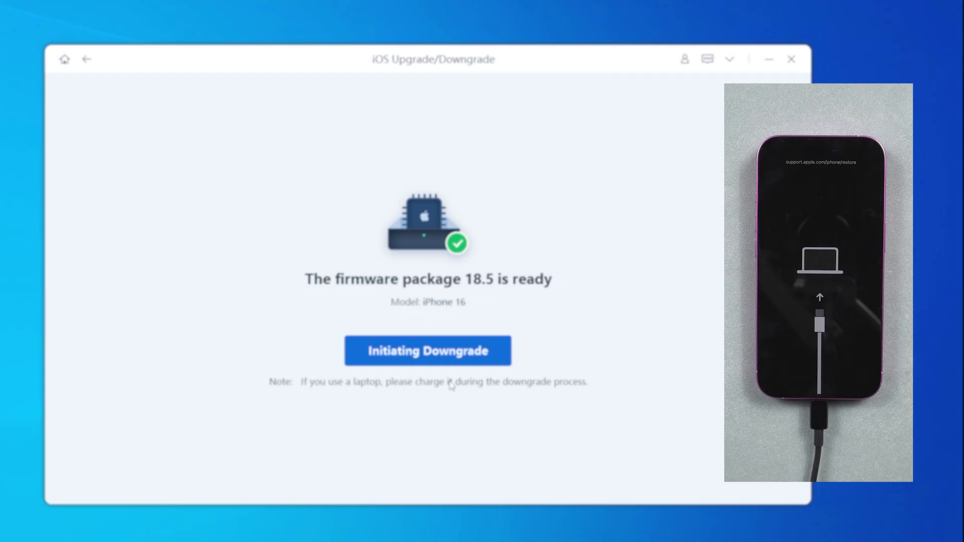
left_click(443, 356)
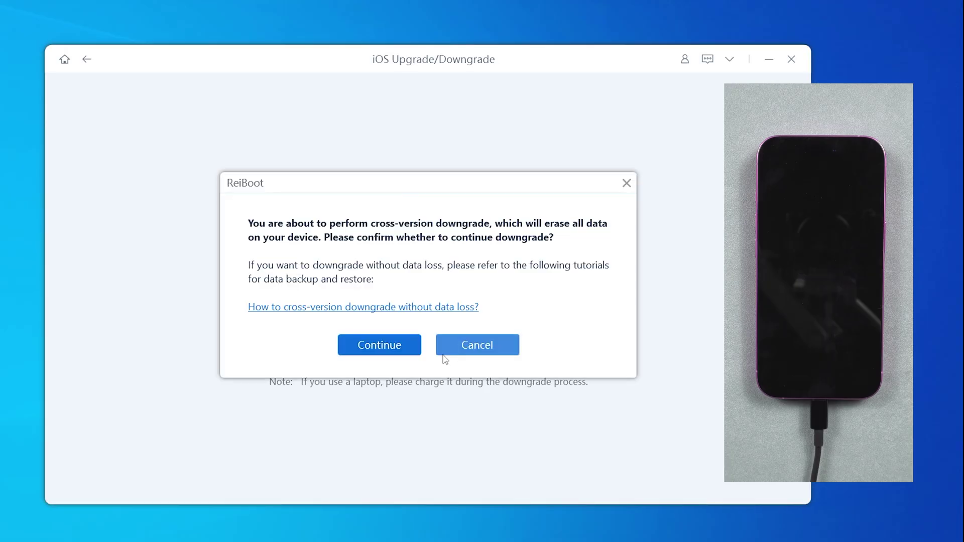
left_click(388, 350)
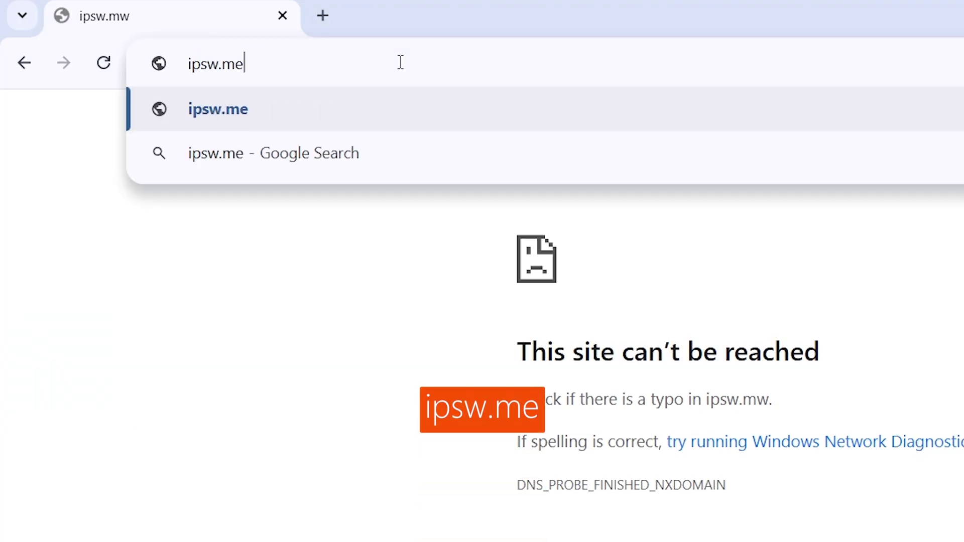
Switch to Chrome, go to ipsw.me and download the signed iOS 18.5 (22F76) firmware for the iPhone 16.
key("Return")
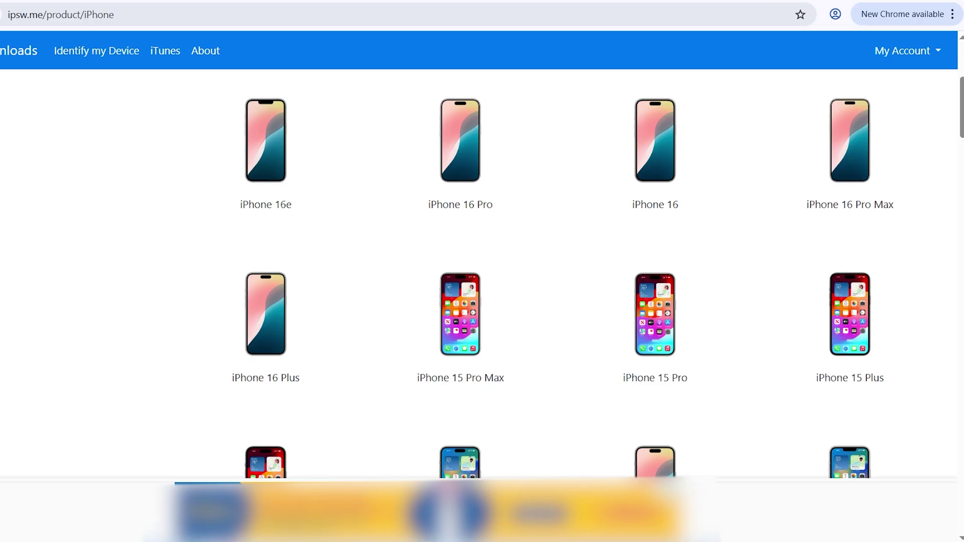
left_click(663, 215)
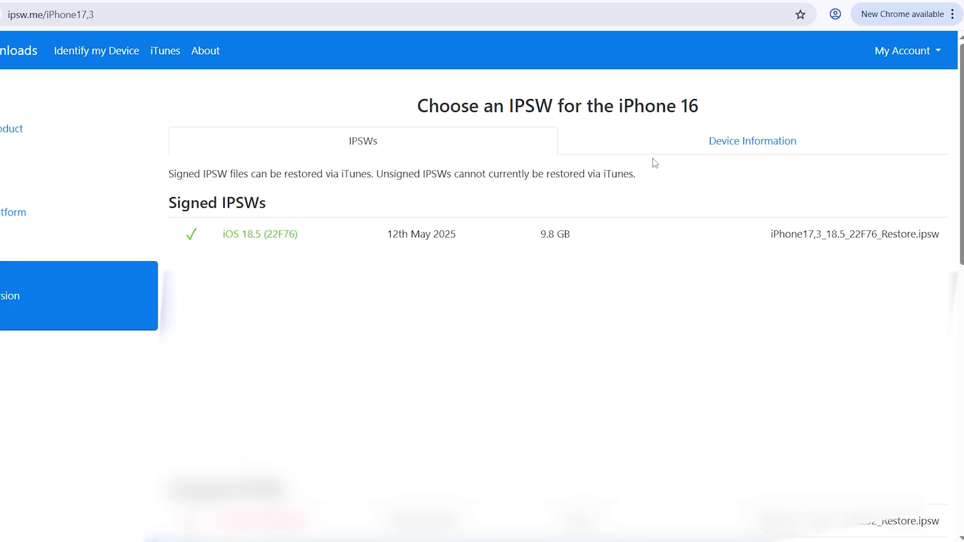
left_click(457, 248)
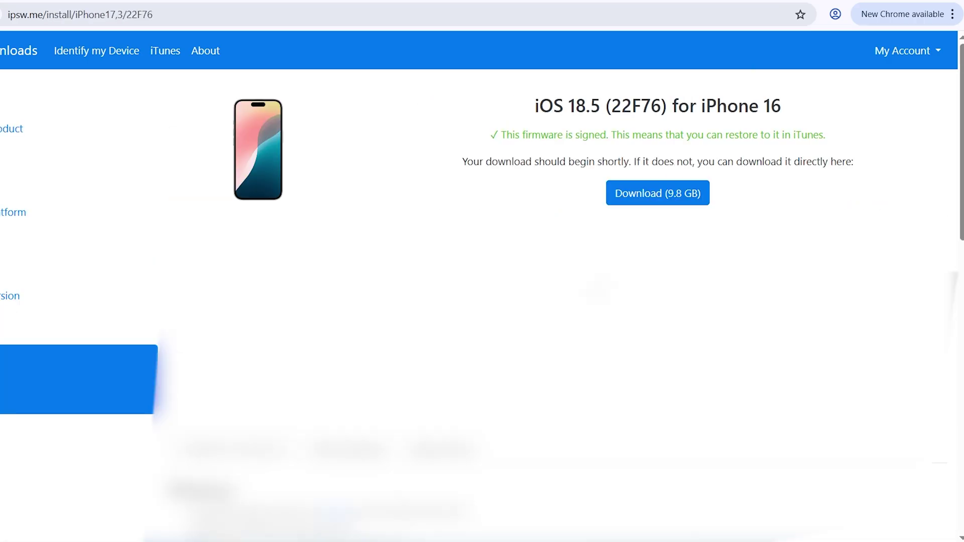
left_click(646, 200)
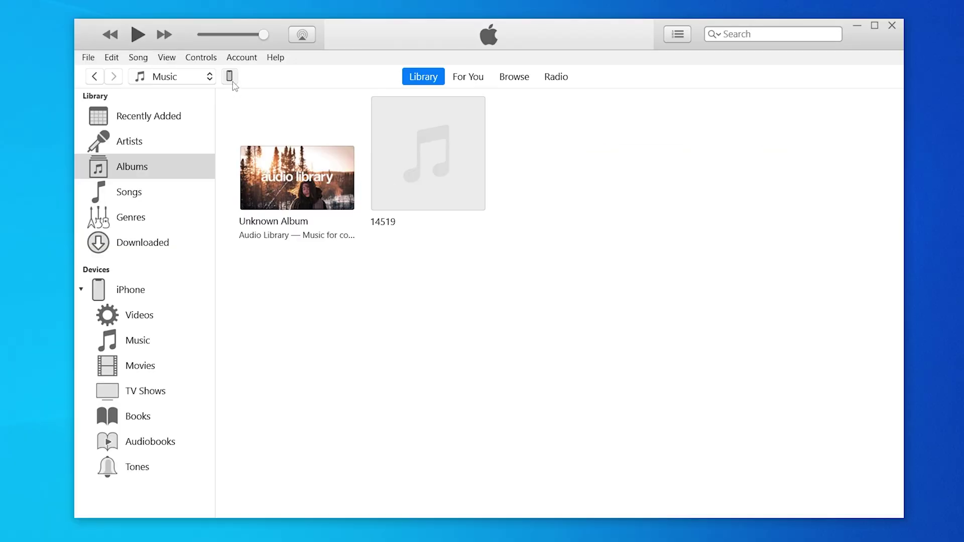
Switch to iTunes and restore the iPhone using the downloaded firmware file iPhone17,3_18.5_22F76_Restore.ipsw.
left_click(230, 76)
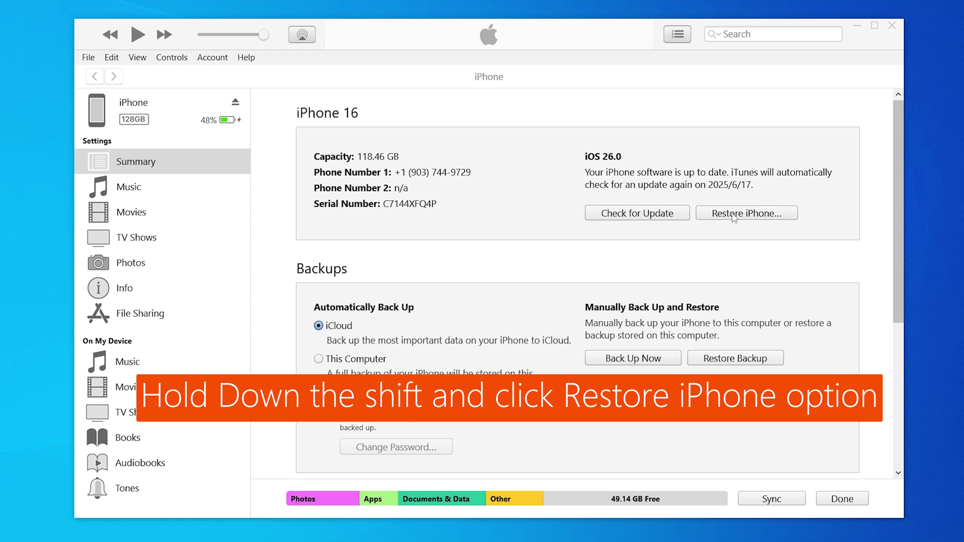
left_click(609, 258, "shift")
left_click(186, 190)
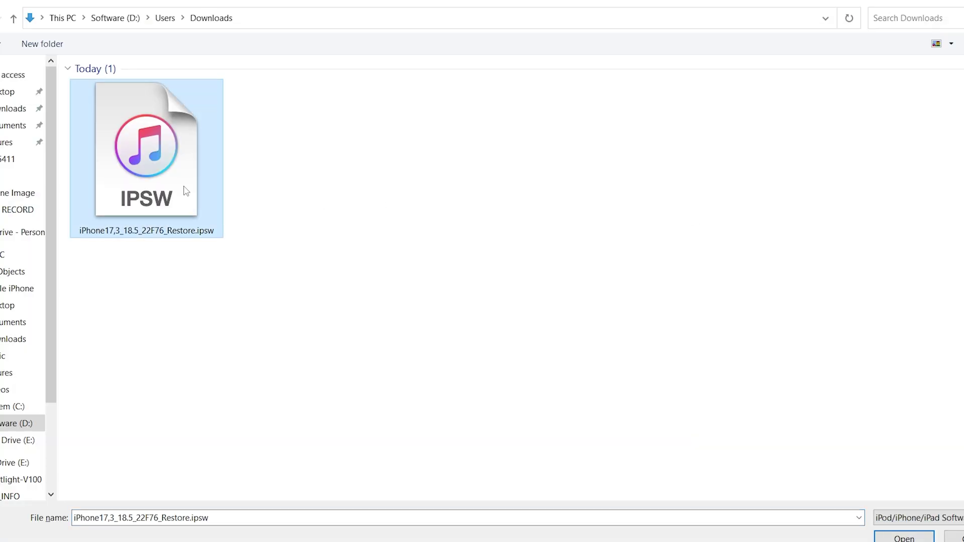
key("Return")
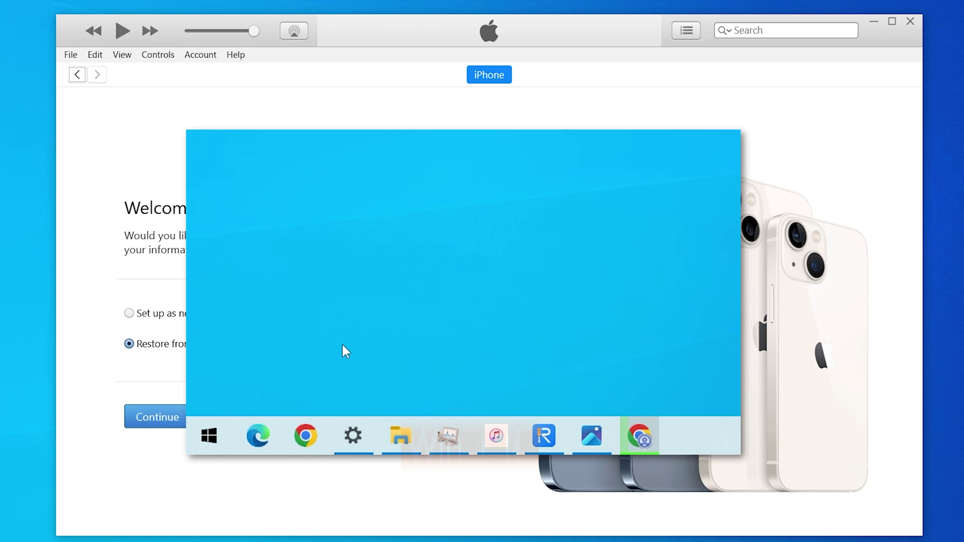
Open the Windows user profile folder by running %userprofile%.
key("super+r")
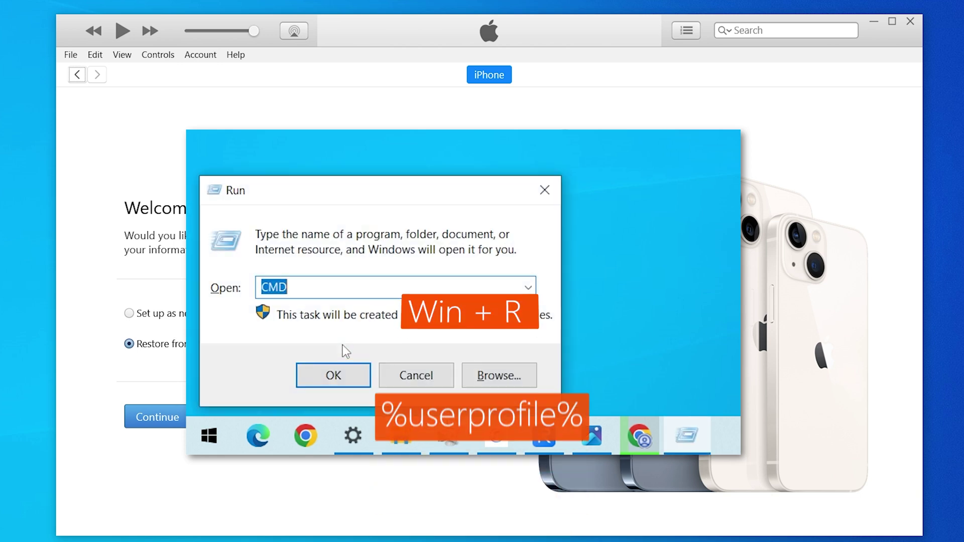
type("%")
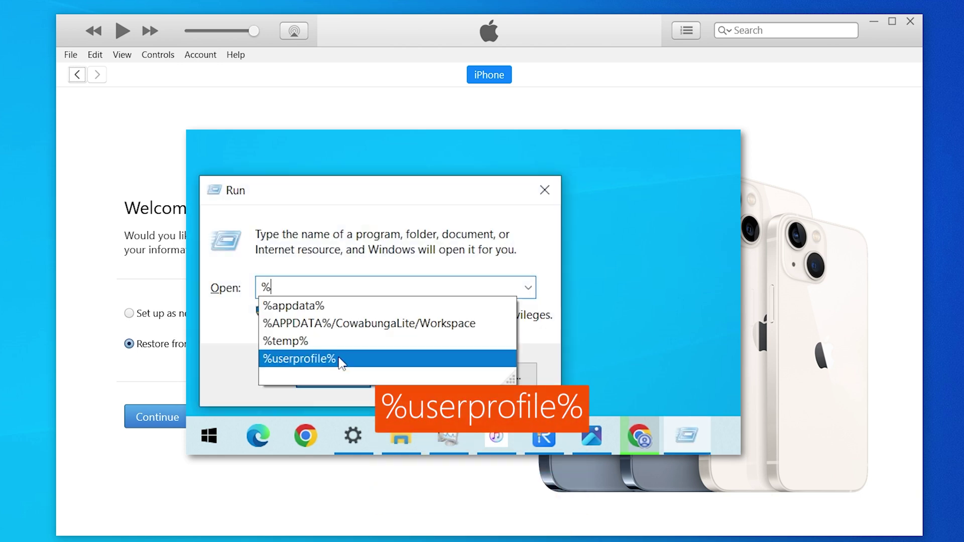
left_click(339, 357)
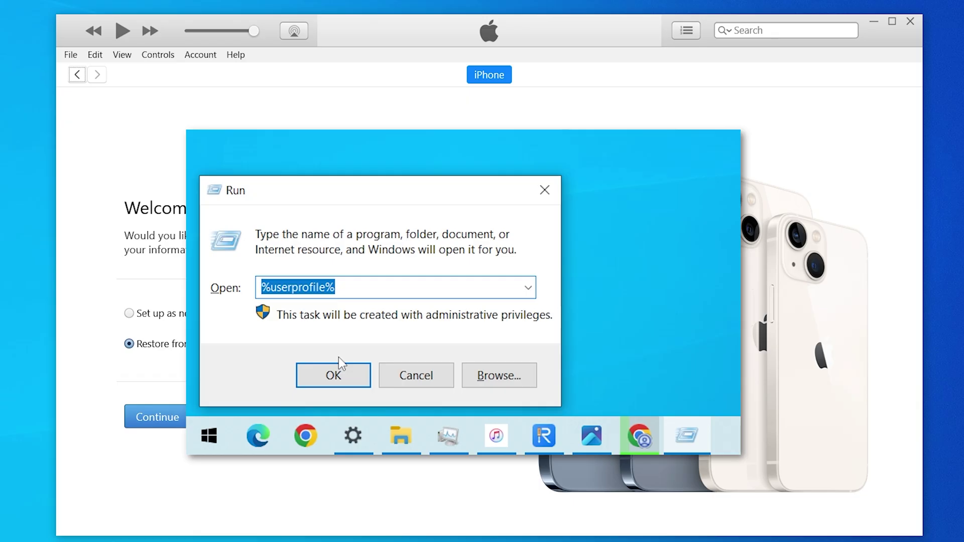
left_click(343, 384)
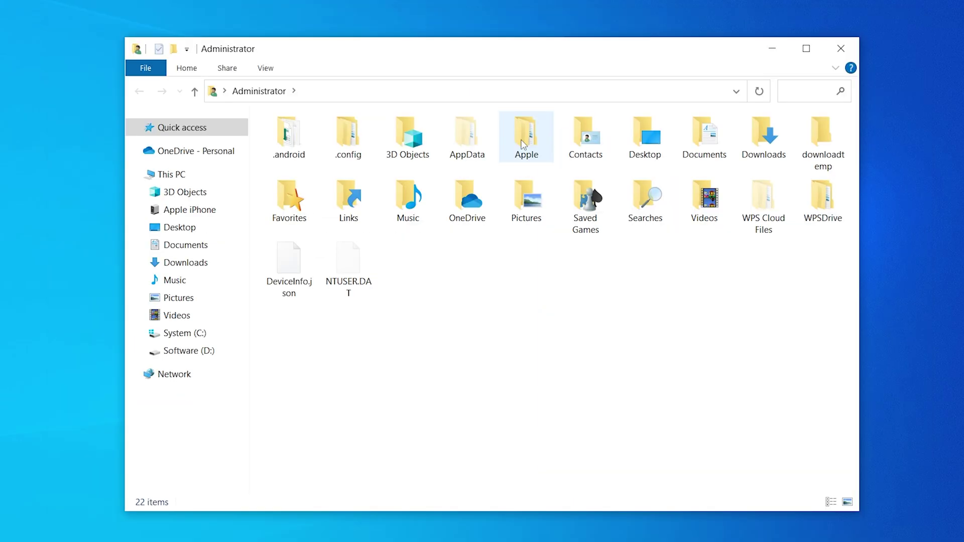
Go to Apple > MobileSync > Backup in the user profile and open the most recent backup folder, dated 2025/6/10.
double_click(522, 144)
double_click(522, 138)
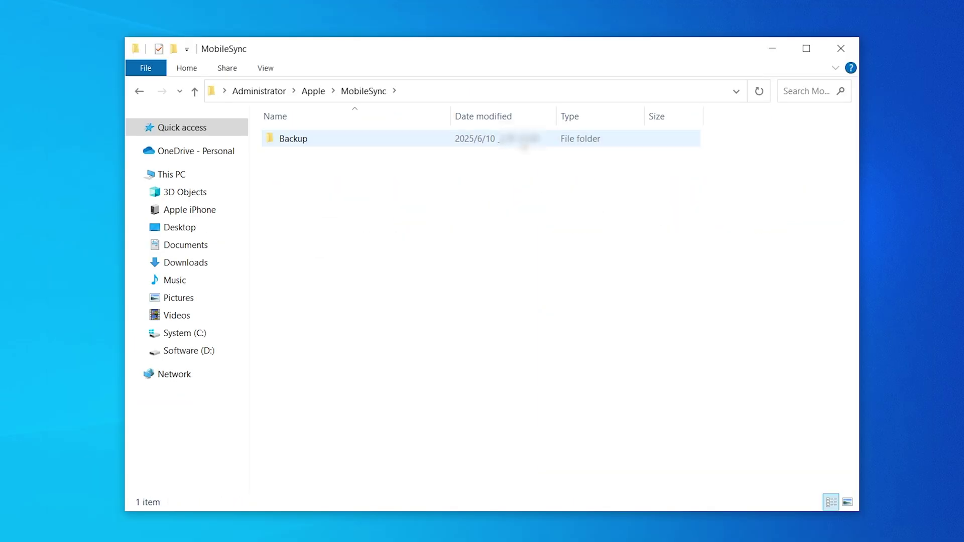
double_click(523, 138)
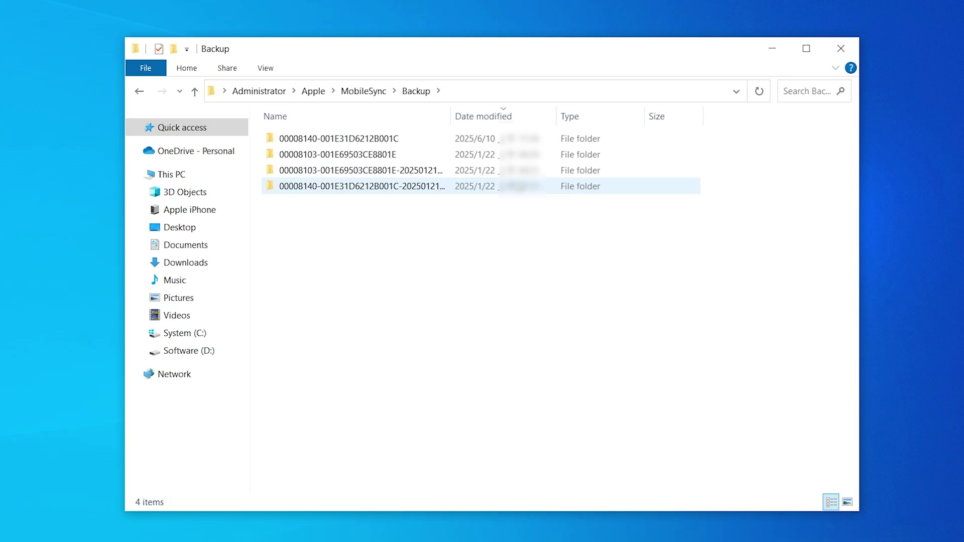
double_click(488, 144)
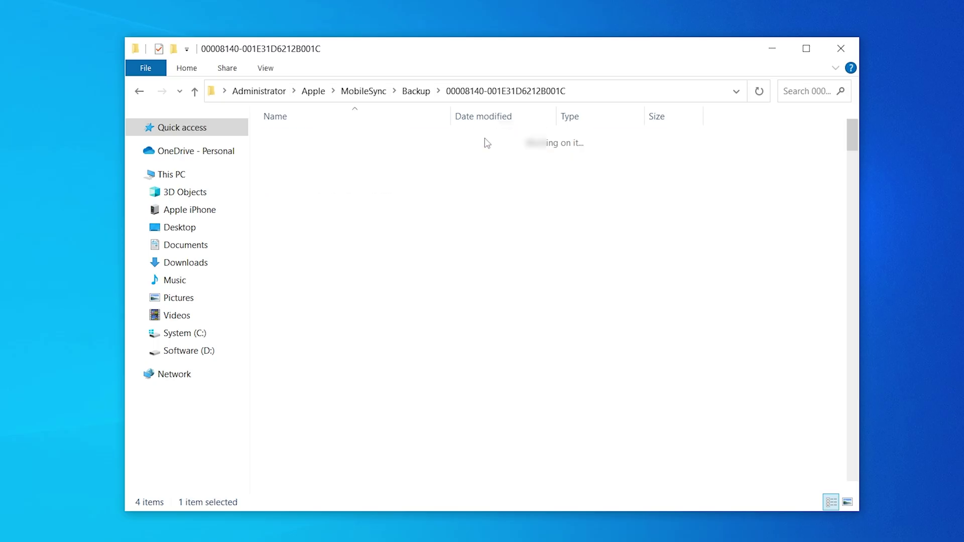
Open the backup folder's Info.plist in Notepad without making it the default app for .plist files.
scroll(487, 144, "down", 20)
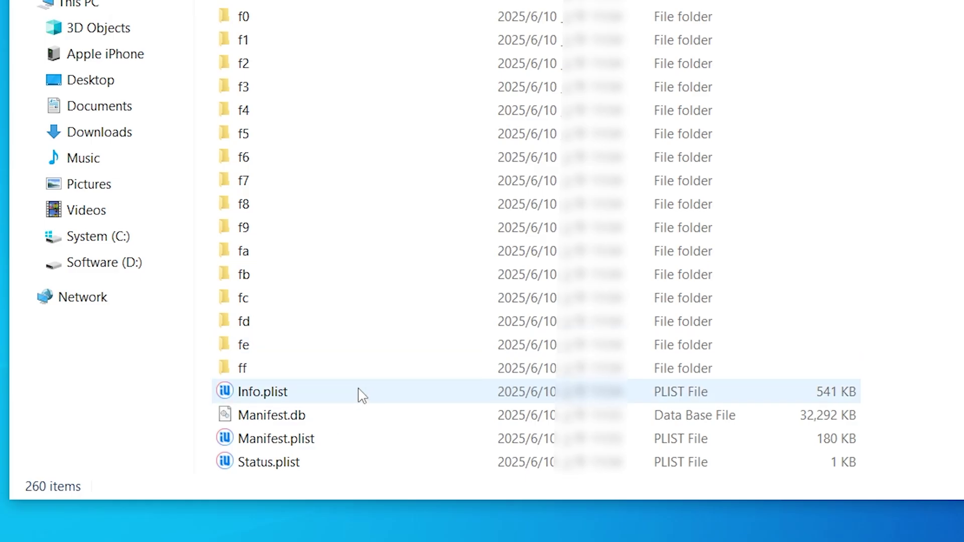
right_click(361, 395)
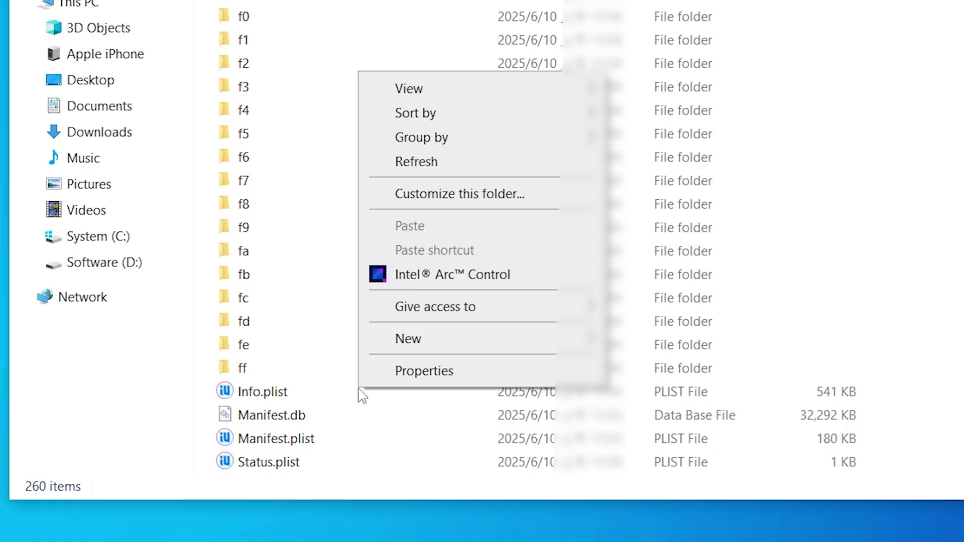
right_click(362, 395)
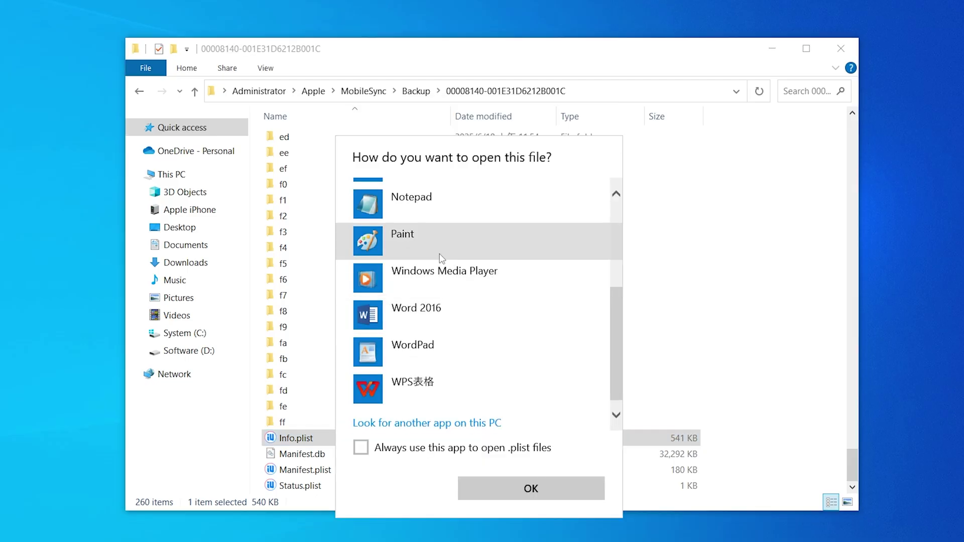
left_click(433, 203)
left_click(526, 495)
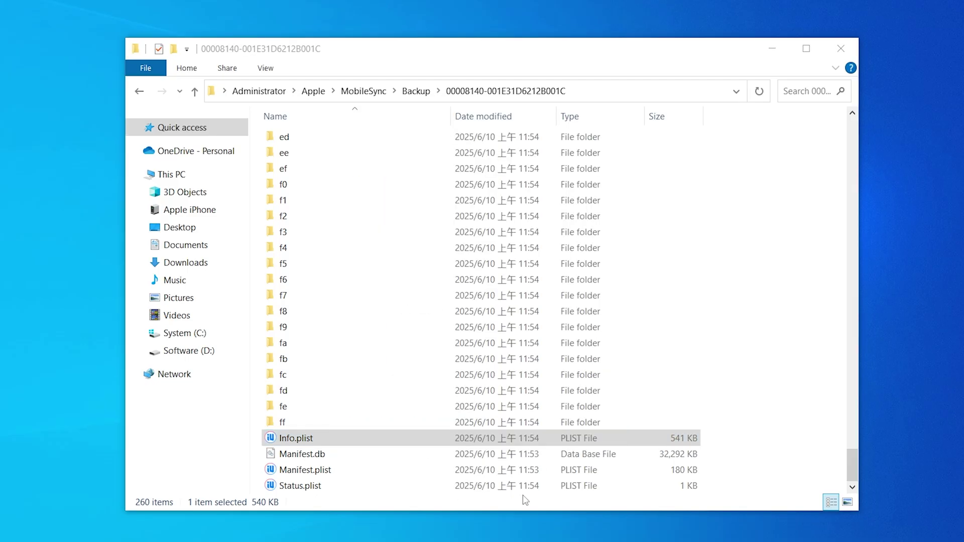
left_click_drag(659, 347, 453, 114)
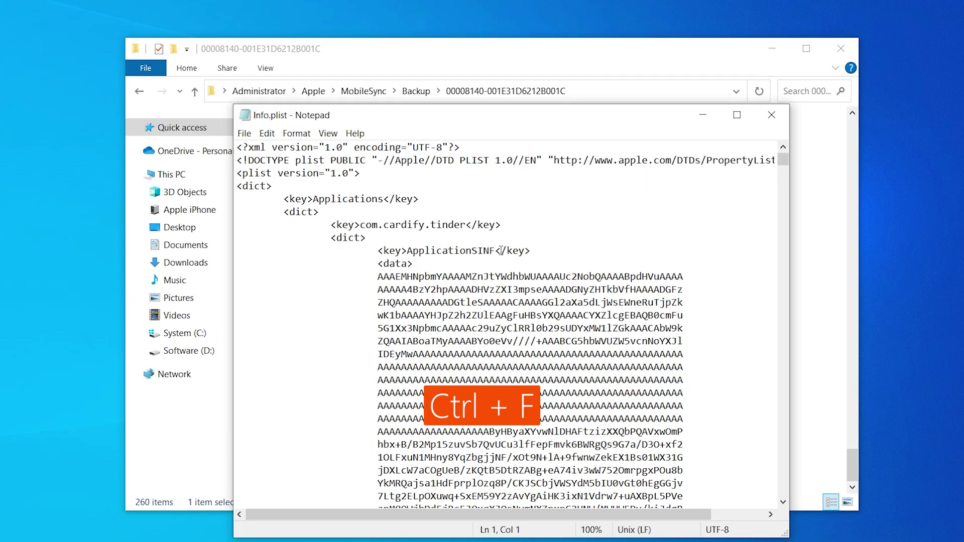
Search Info.plist for "product", locate the Product Version entry and move the Find dialog clear of the text.
key("ctrl+f")
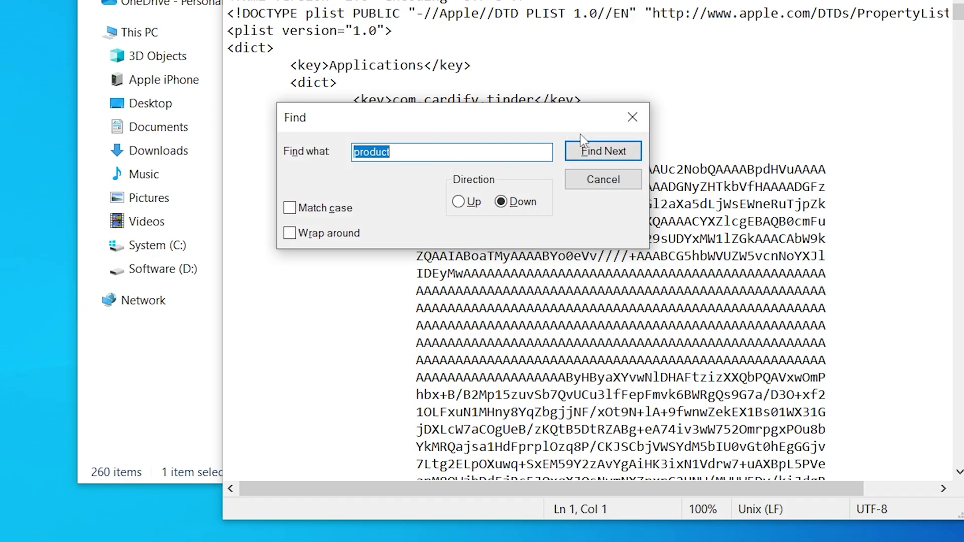
left_click(594, 157)
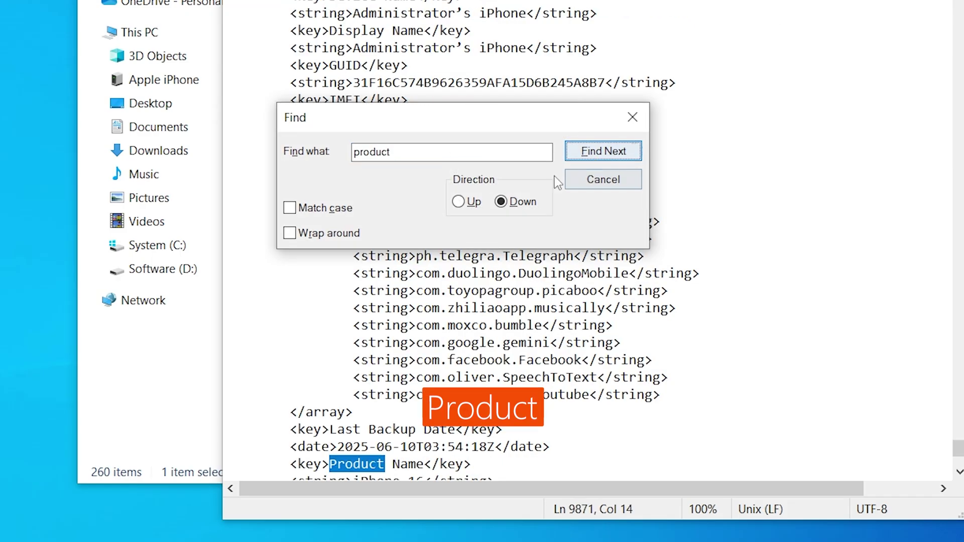
scroll(603, 356, "down", 2)
left_click(368, 343)
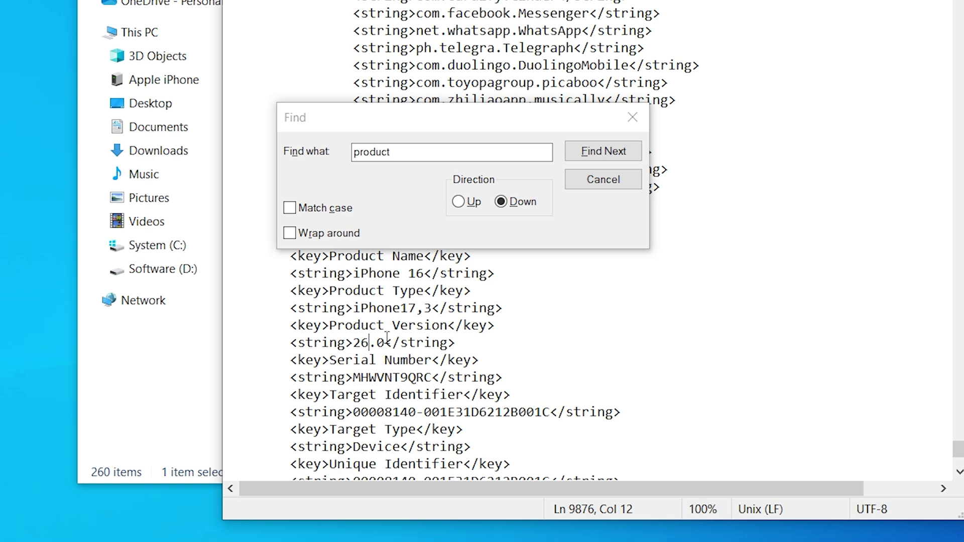
left_click_drag(460, 122, 486, 49)
Set the Product Version string in Info.plist to 18.5 and save the file.
left_click_drag(289, 342, 457, 342)
left_click(492, 343)
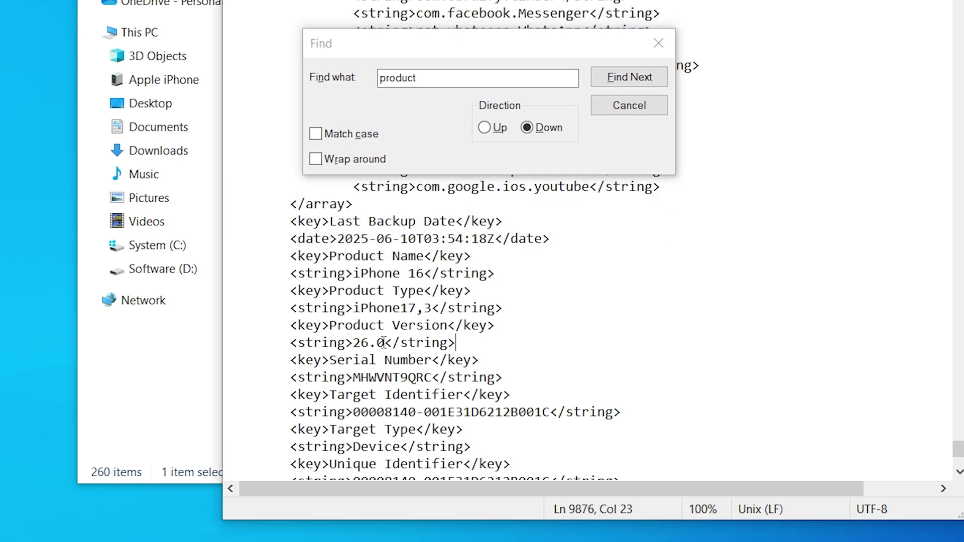
type("8.5")
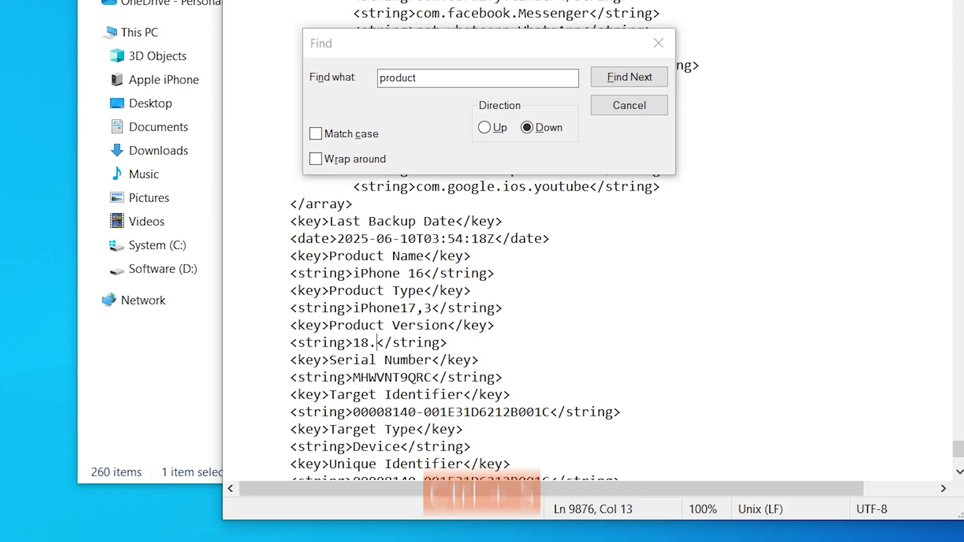
key("ctrl+s")
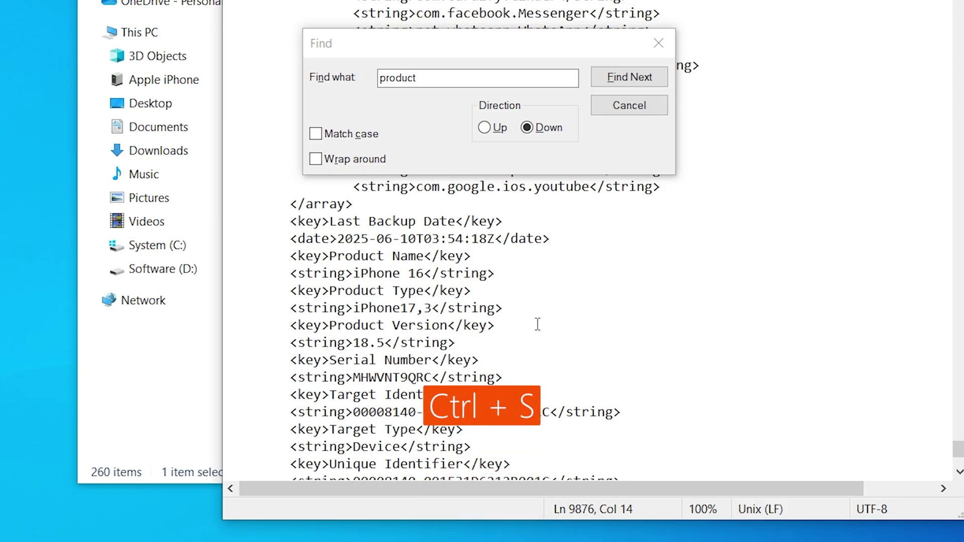
key("Escape")
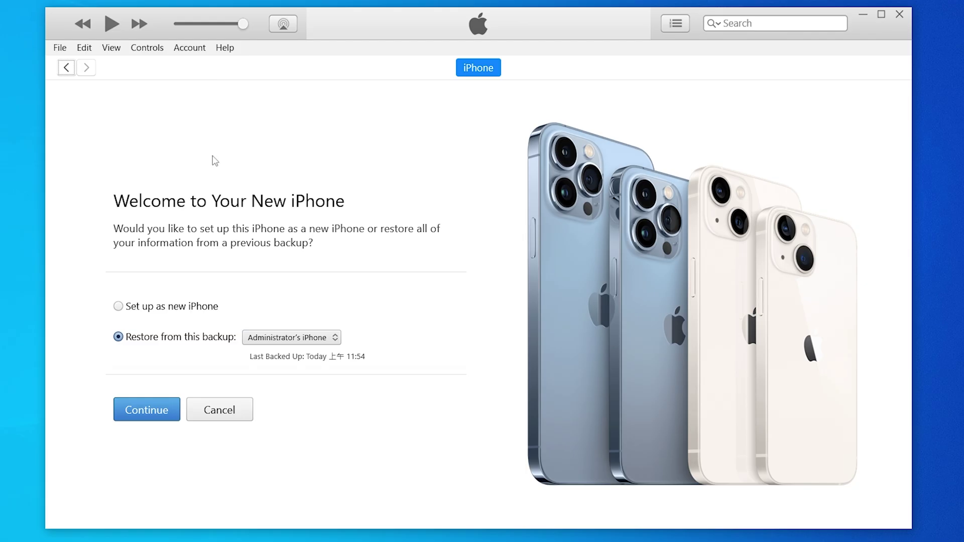
In iTunes, continue through the welcome and sync pages with the restore option, then restore the iPhone from the Jun 10, 2025 backup.
left_click(140, 422)
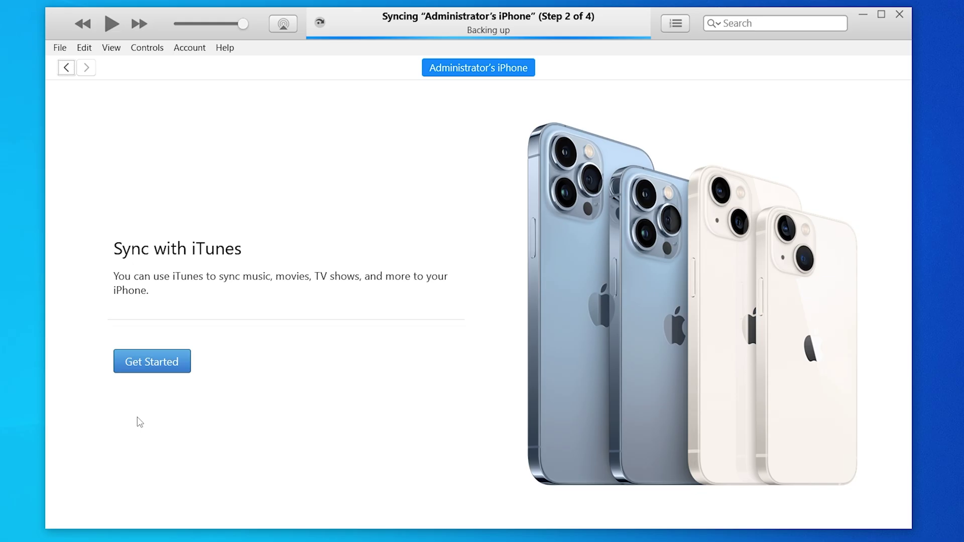
left_click(158, 360)
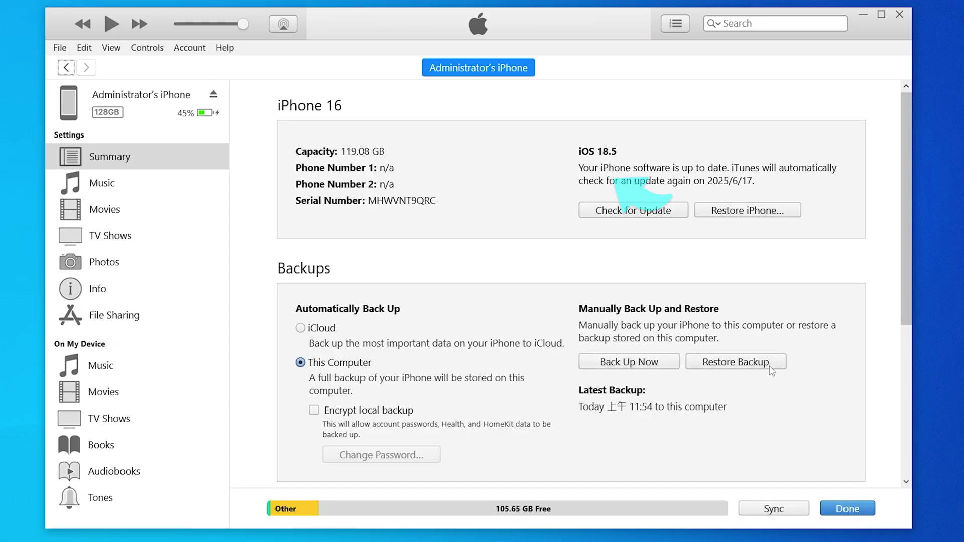
left_click(736, 363)
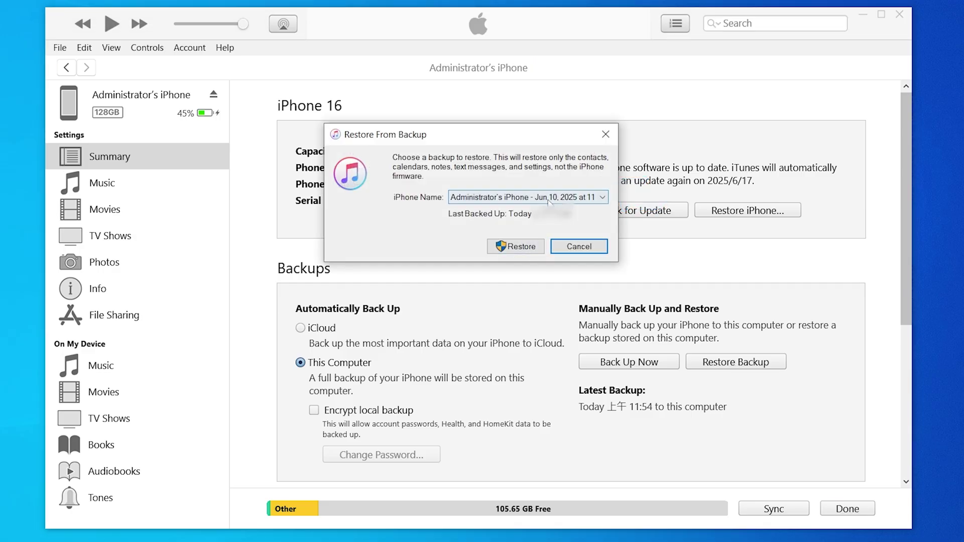
left_click(550, 199)
left_click(557, 215)
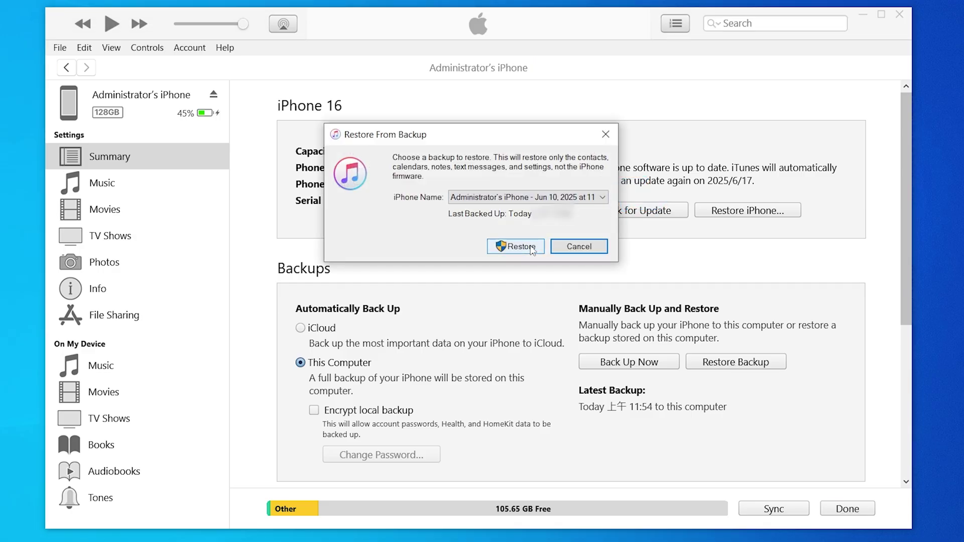
left_click(533, 248)
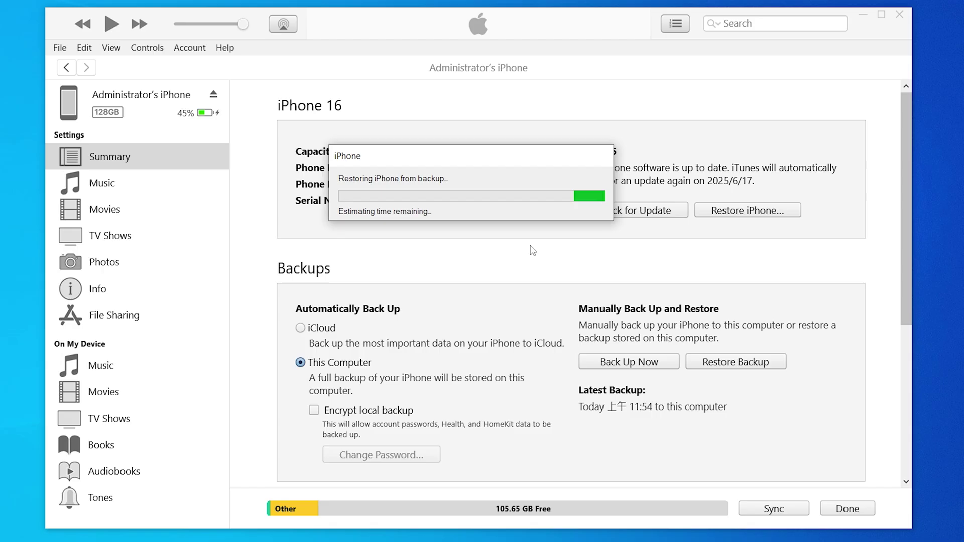
left_click_drag(441, 156, 422, 178)
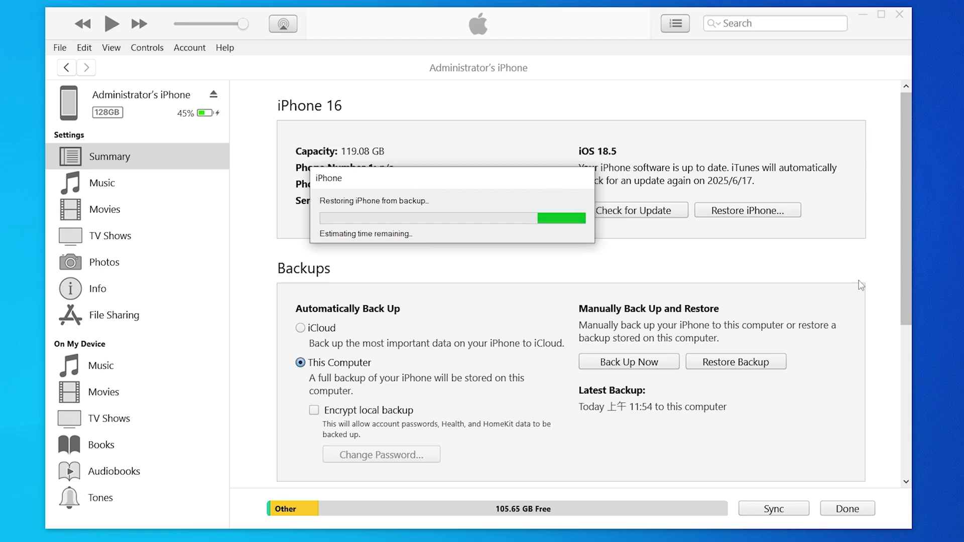